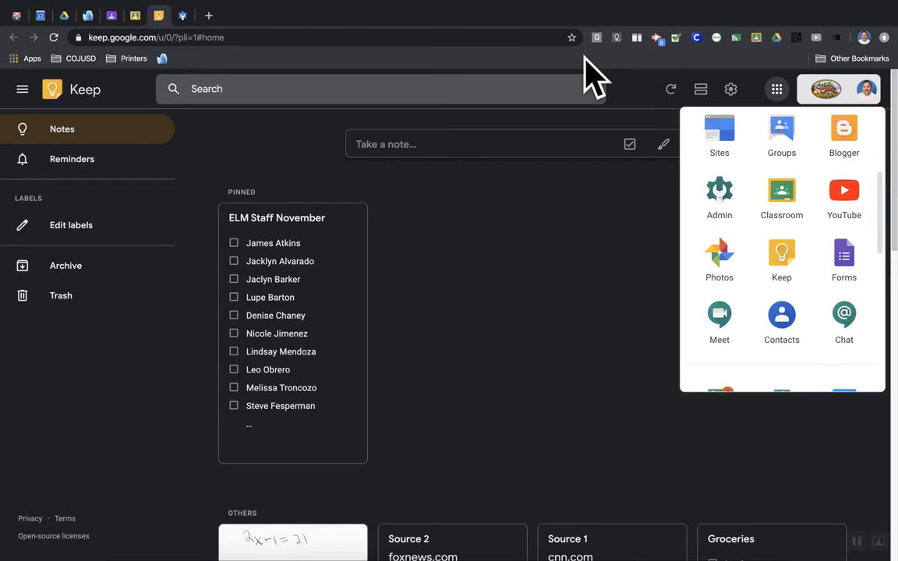
{"action": "left_click", "coordinate": [776, 90]}
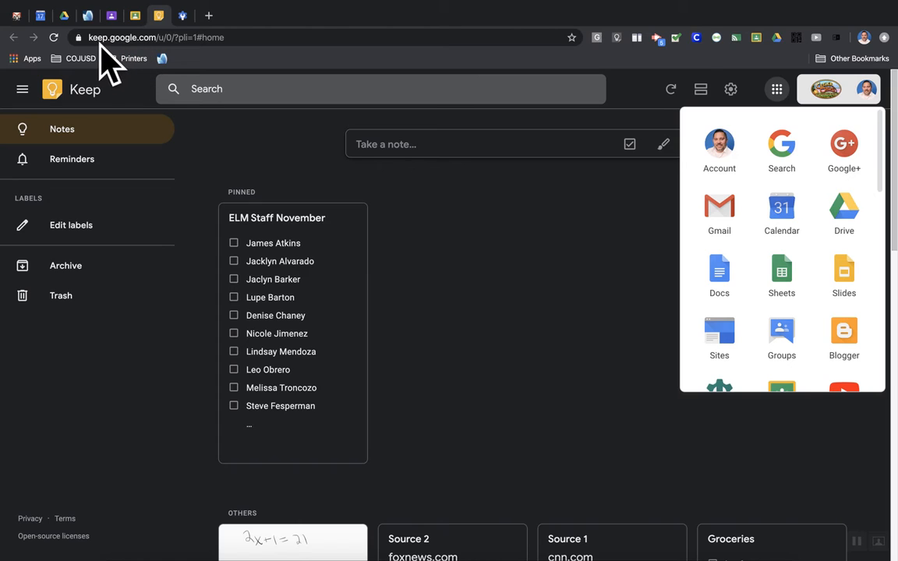
{"action": "left_click", "coordinate": [776, 90]}
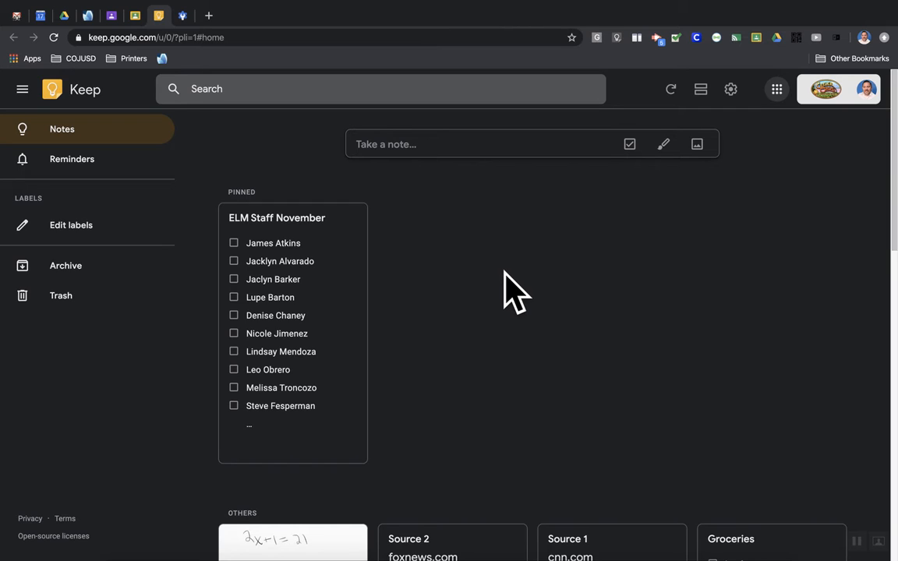
{"action": "scroll", "coordinate": [522, 312], "scroll_direction": "down", "scroll_amount": 3}
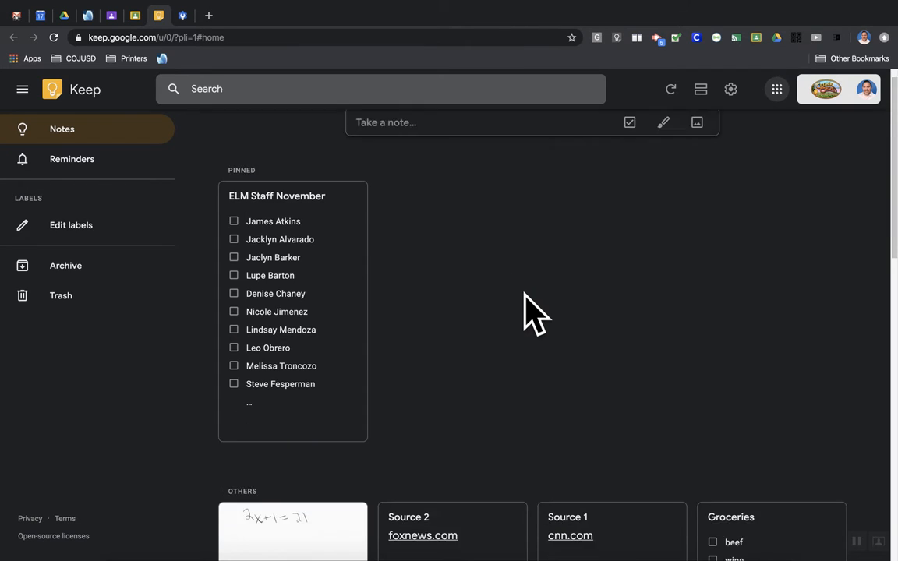
{"action": "scroll", "coordinate": [534, 316], "scroll_direction": "up", "scroll_amount": 3}
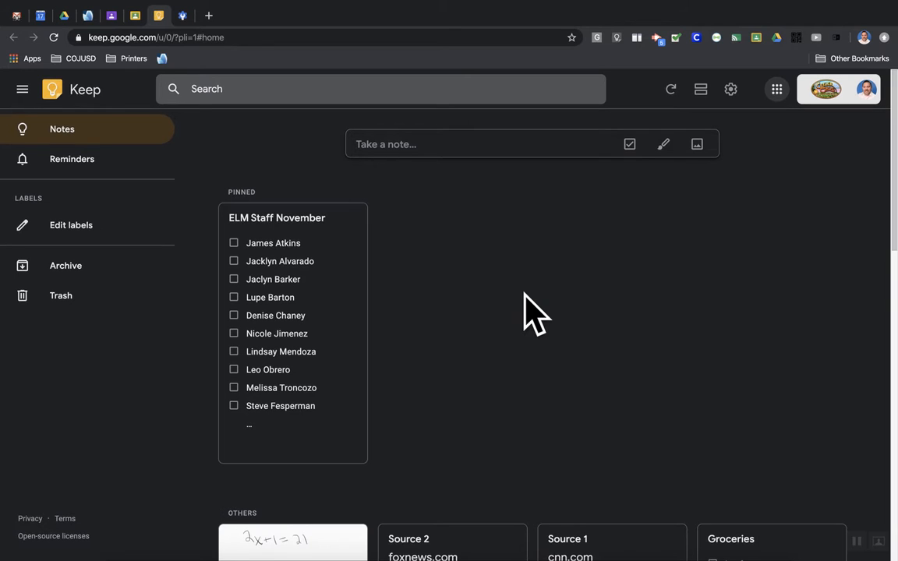
Create a text note titled "Test Note" with the body "Type a normal text note." and close it.
{"action": "left_click", "coordinate": [396, 144]}
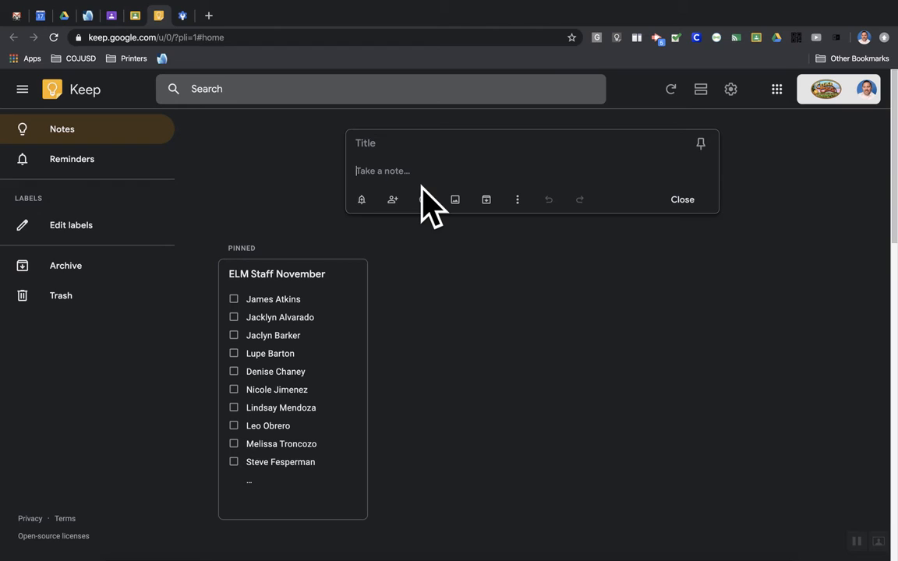
{"action": "type", "text": "T"}
{"action": "type", "text": "T"}
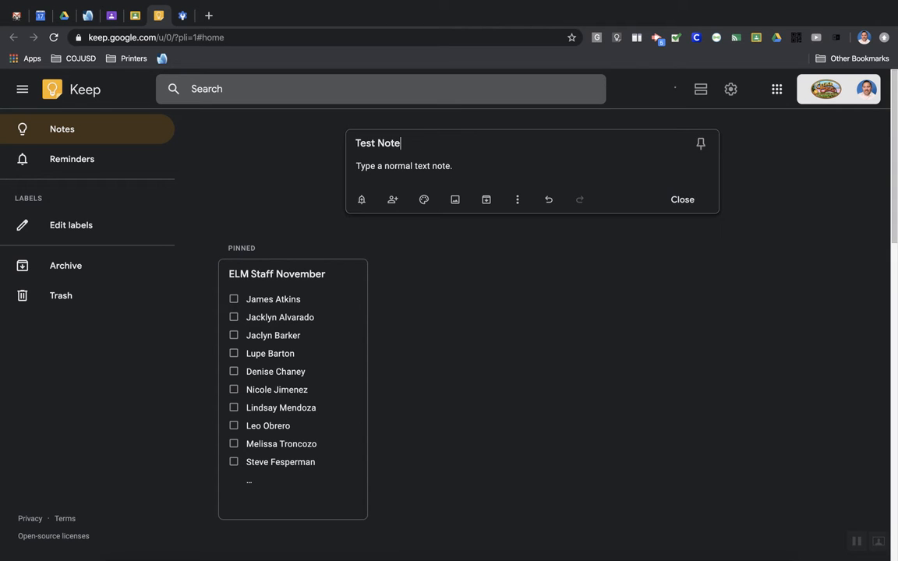
{"action": "left_click", "coordinate": [686, 204]}
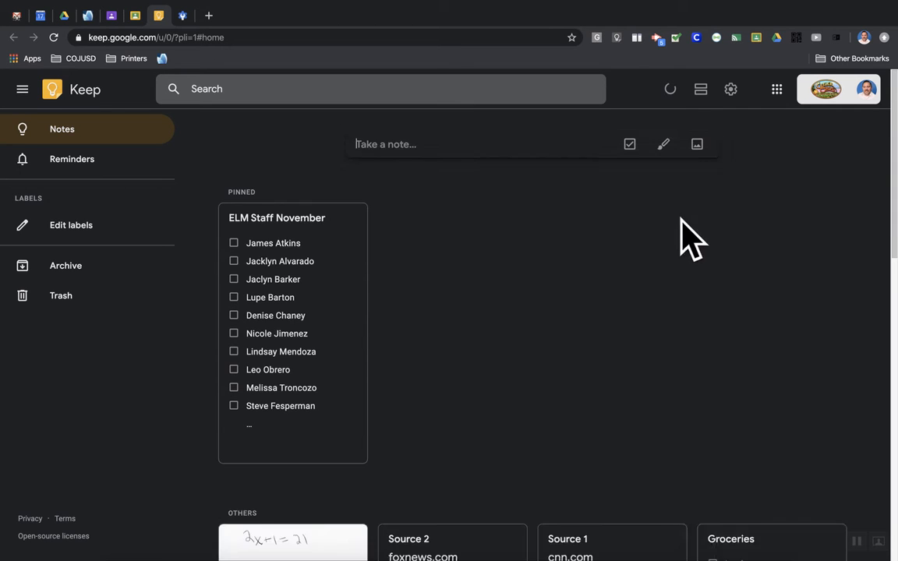
{"action": "scroll", "coordinate": [631, 386], "scroll_direction": "down", "scroll_amount": 2}
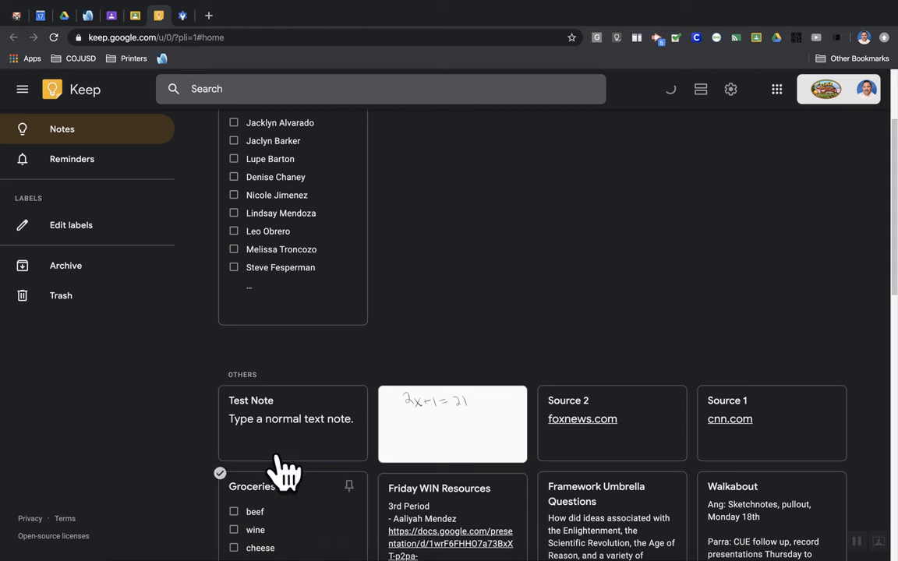
{"action": "scroll", "coordinate": [330, 410], "scroll_direction": "up", "scroll_amount": 2}
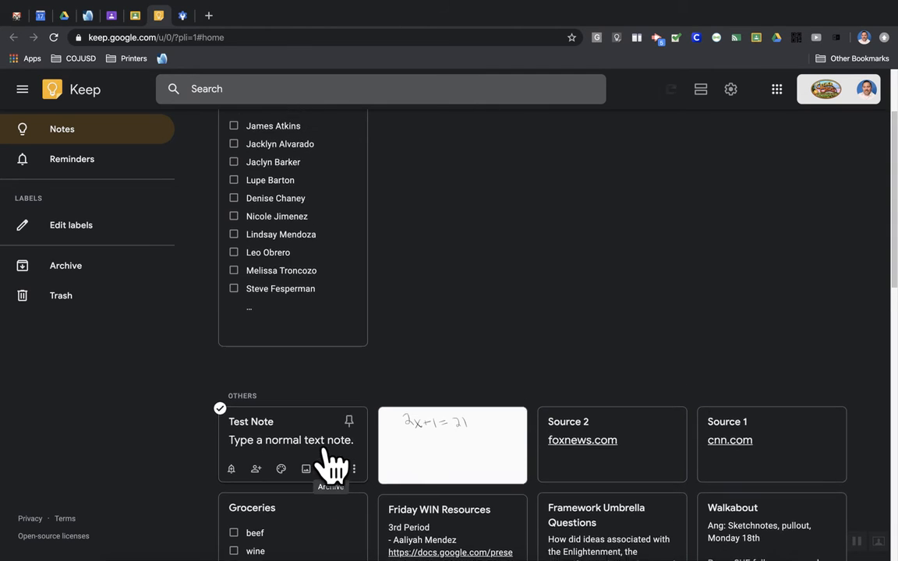
{"action": "scroll", "coordinate": [329, 453], "scroll_direction": "up", "scroll_amount": 1}
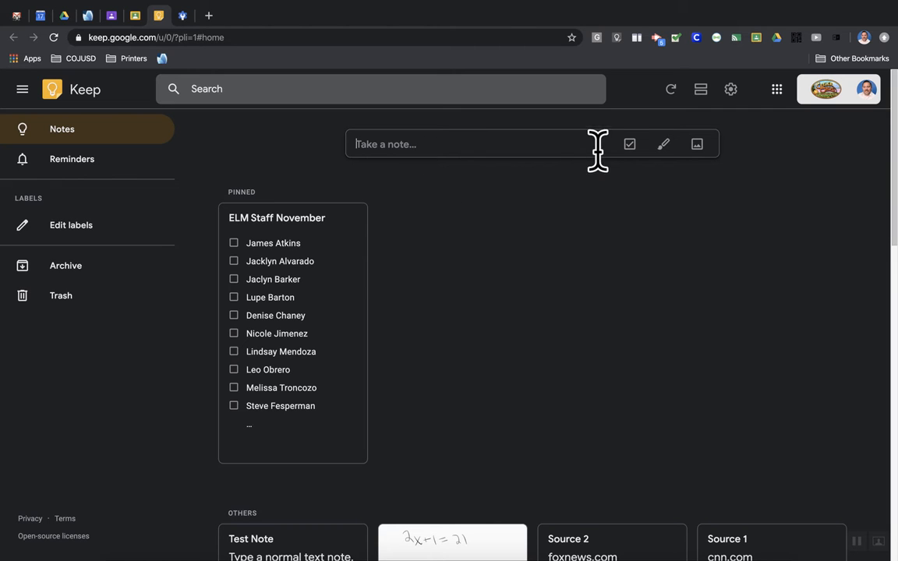
Start a new note with checkboxes and title it "To Do".
{"action": "left_click", "coordinate": [630, 146]}
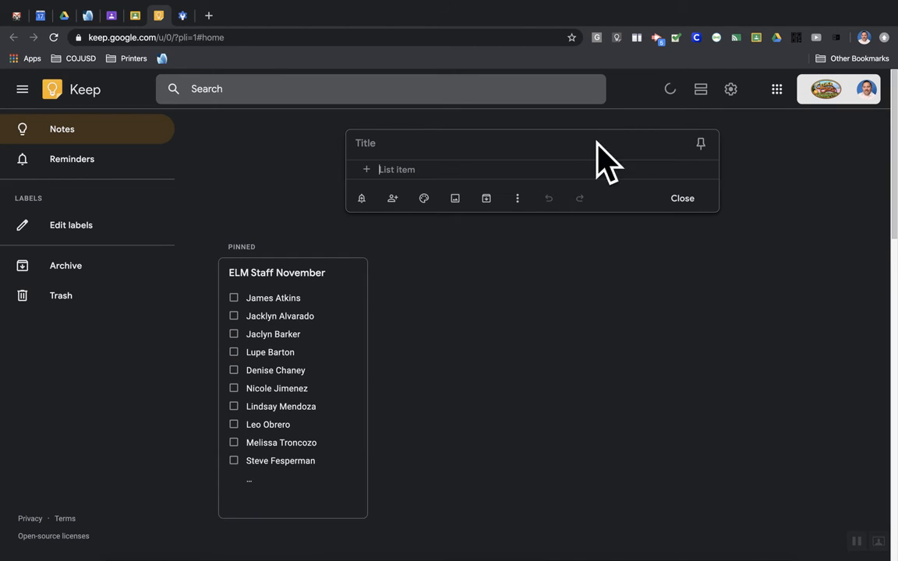
{"action": "left_click", "coordinate": [677, 197]}
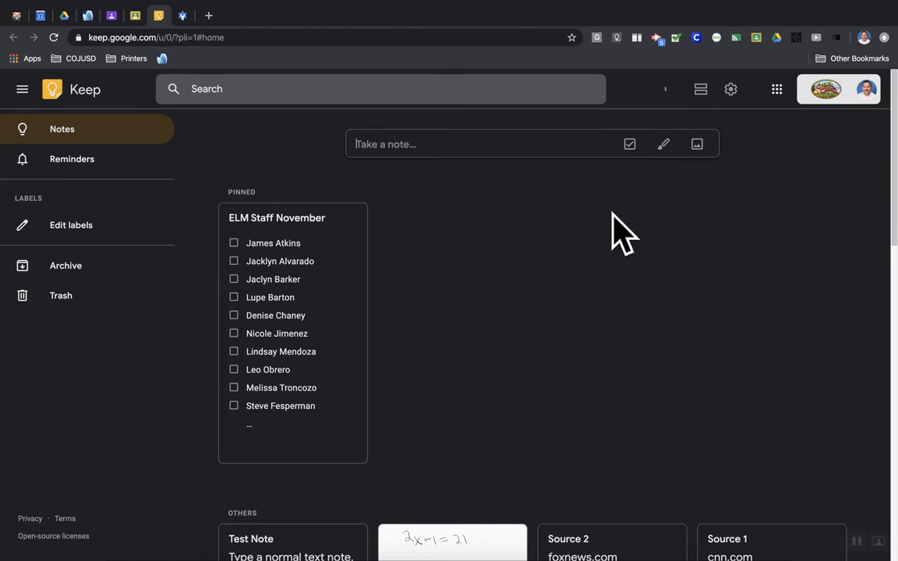
{"action": "left_click", "coordinate": [391, 144]}
{"action": "type", "text": "t"}
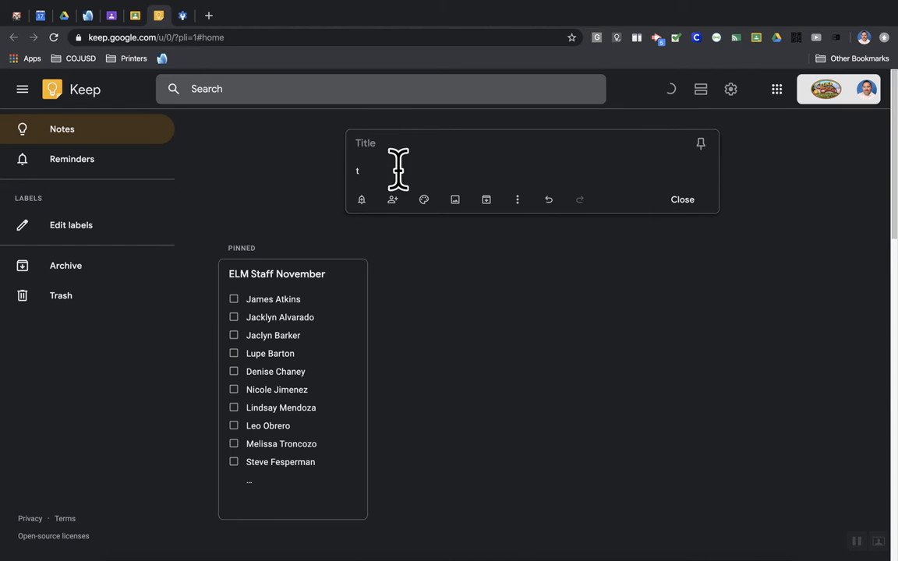
{"action": "left_click", "coordinate": [519, 206]}
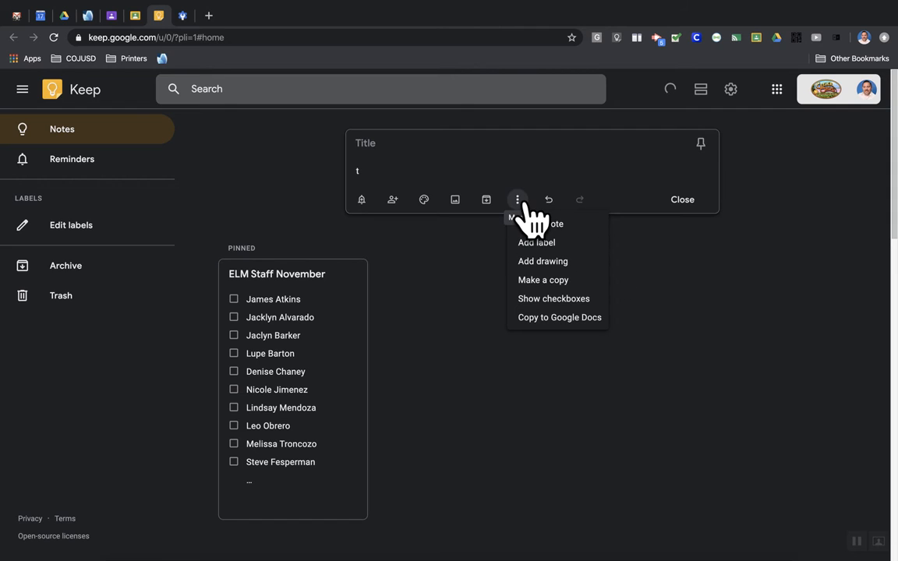
{"action": "left_click", "coordinate": [554, 300]}
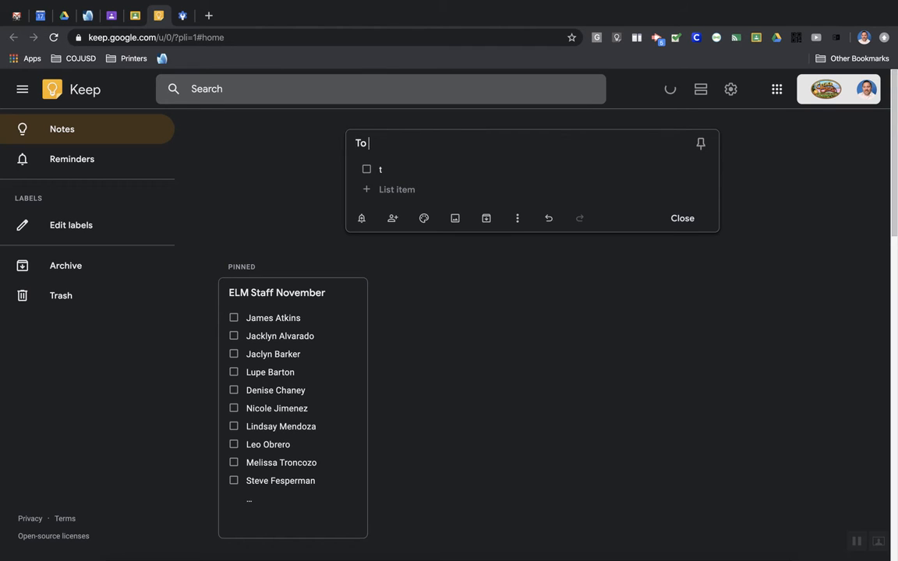
Enter the items "type", "typing" and "food" in the To Do list and mark "food" as completed.
{"action": "left_click", "coordinate": [400, 174]}
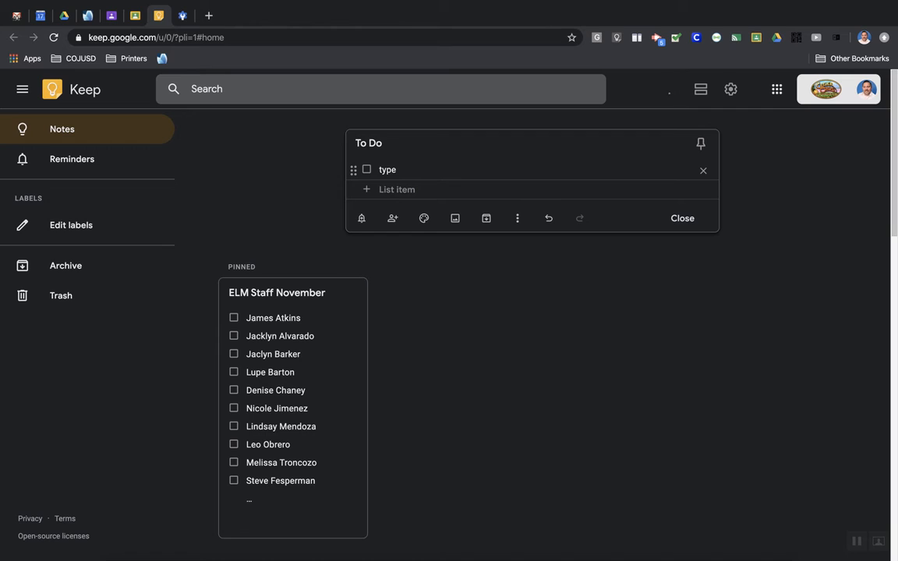
{"action": "type", "text": "typin"}
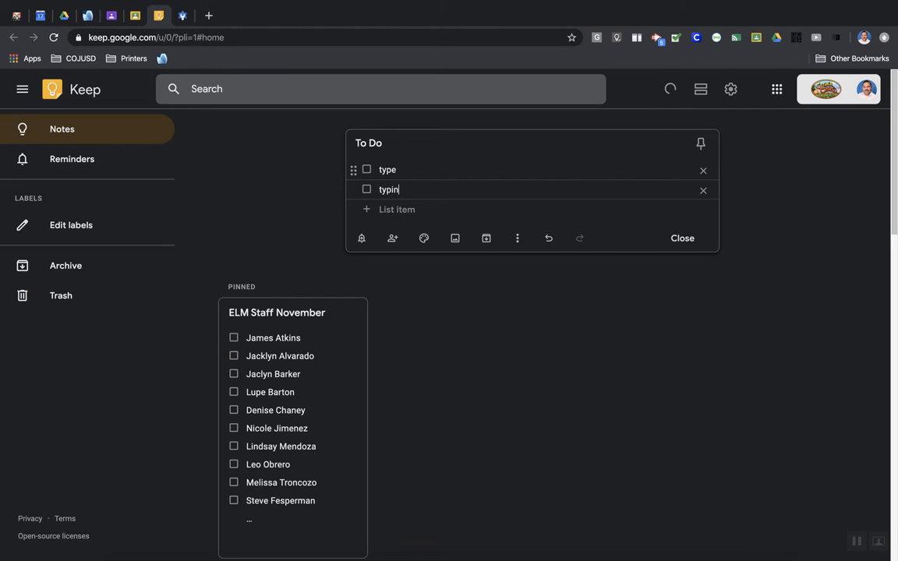
{"action": "type", "text": "g"}
{"action": "key", "text": "Return"}
{"action": "type", "text": "food"}
{"action": "key", "text": "Return"}
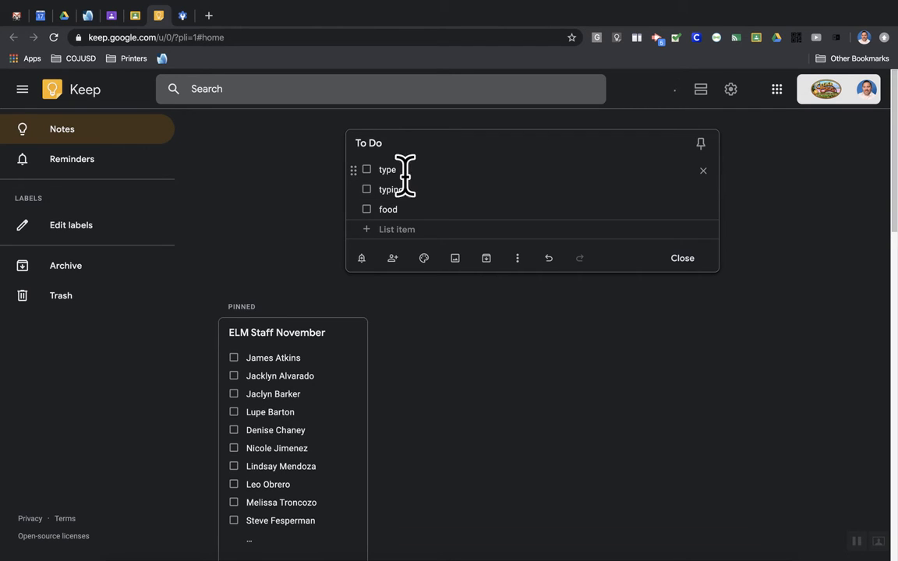
{"action": "left_click", "coordinate": [366, 209]}
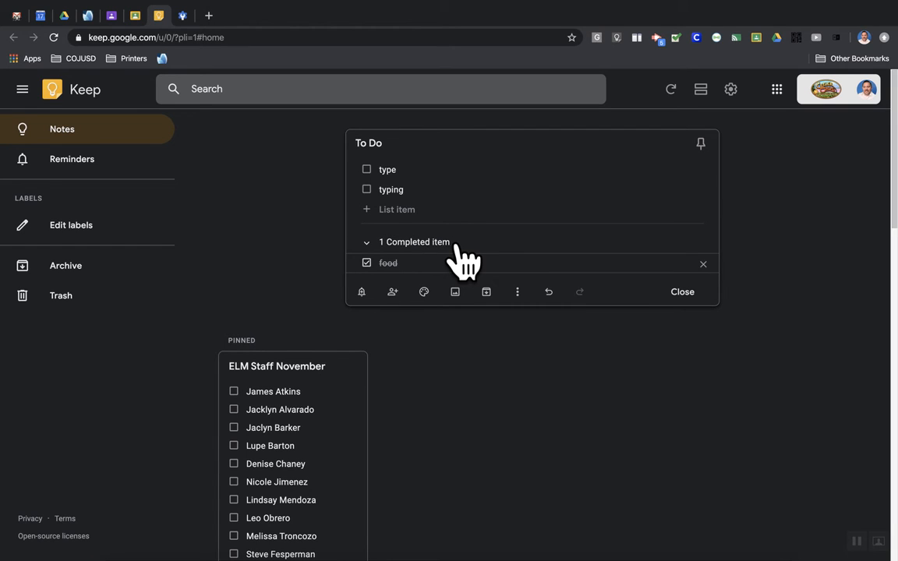
Set a non-repeating reminder on the To Do note for Jan 14, 2020 at 8:30 PM.
{"action": "left_click", "coordinate": [362, 293]}
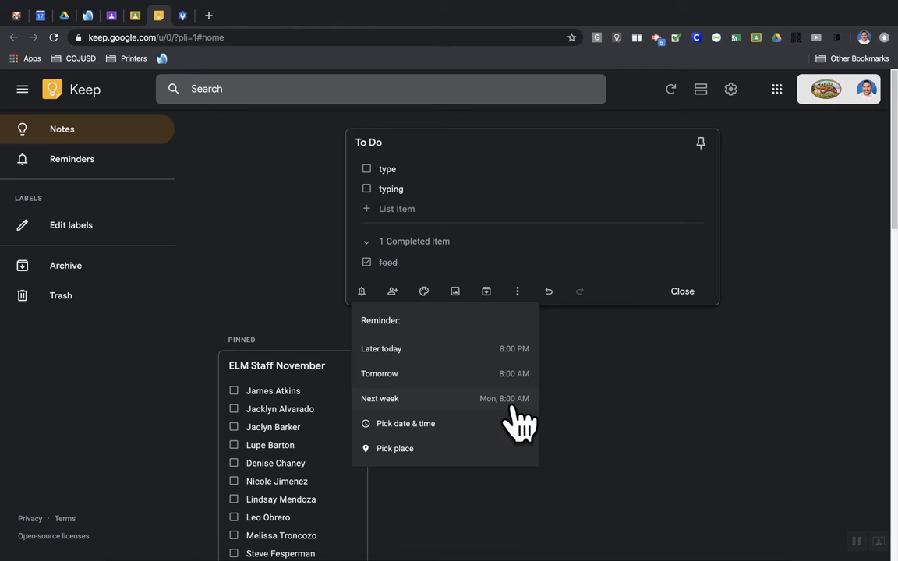
{"action": "left_click", "coordinate": [396, 427]}
{"action": "scroll", "coordinate": [421, 427], "scroll_direction": "down", "scroll_amount": 3}
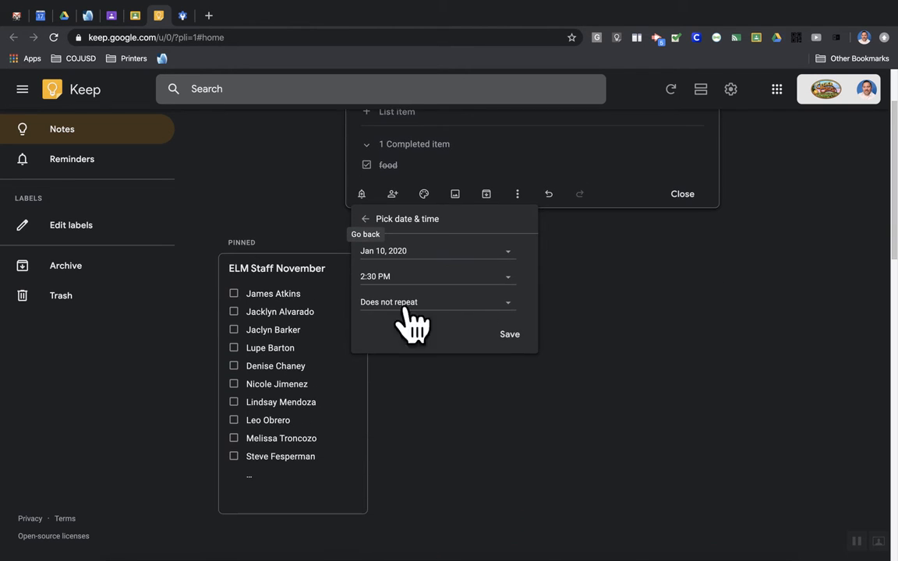
{"action": "left_click", "coordinate": [404, 257]}
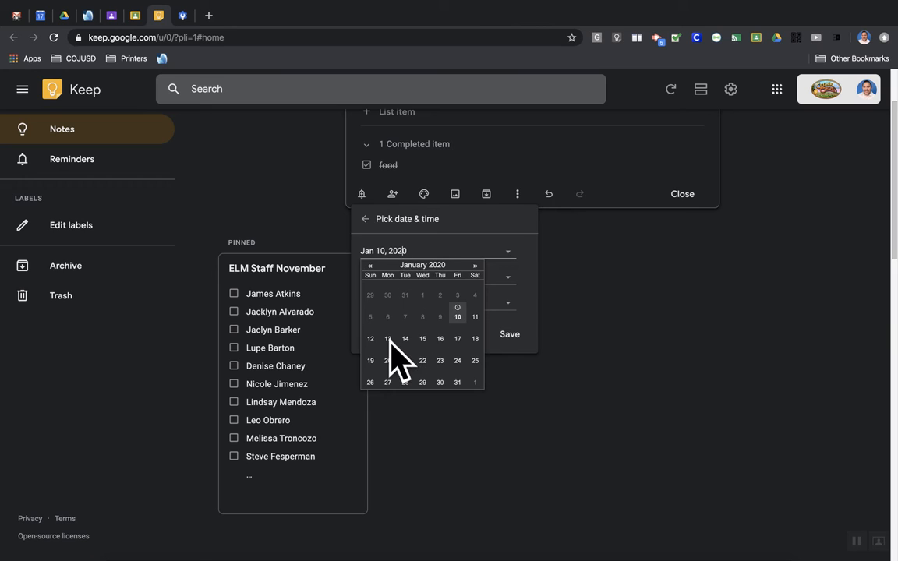
{"action": "left_click", "coordinate": [405, 339]}
{"action": "left_click", "coordinate": [398, 280]}
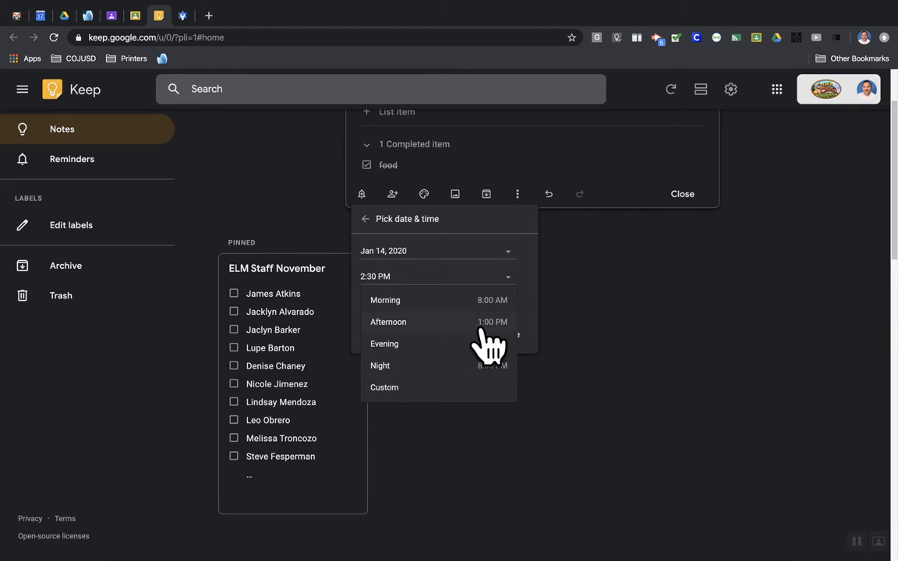
{"action": "left_click", "coordinate": [384, 390]}
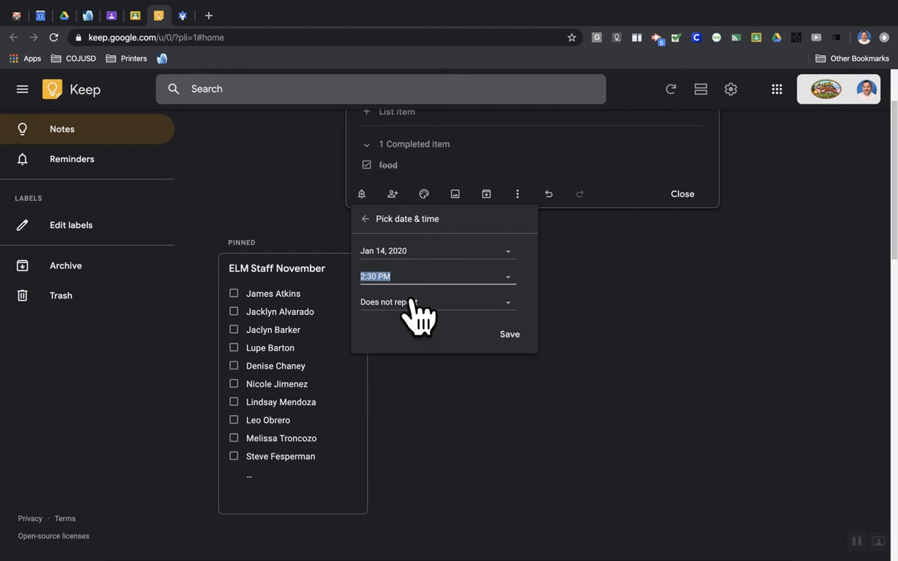
{"action": "type", "text": "8"}
{"action": "left_click", "coordinate": [426, 306]}
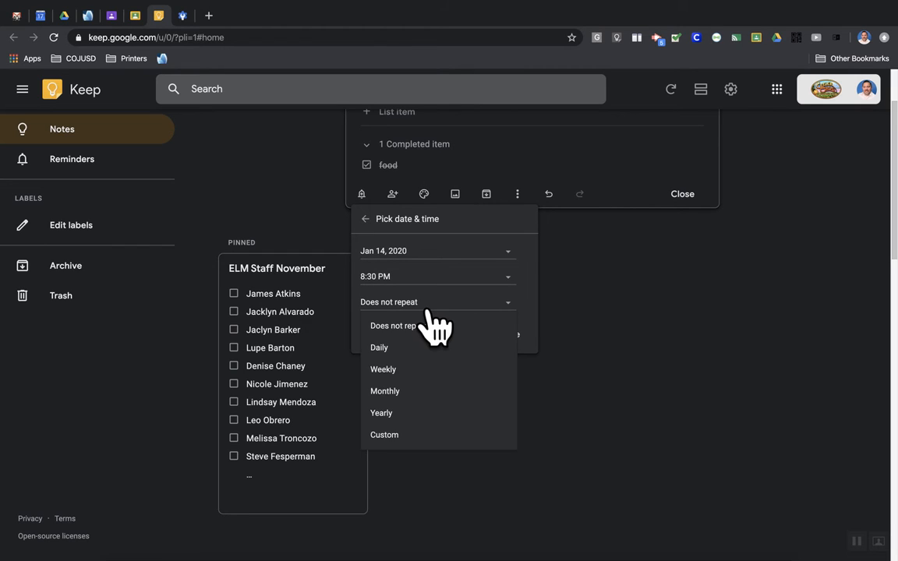
{"action": "left_click", "coordinate": [536, 310]}
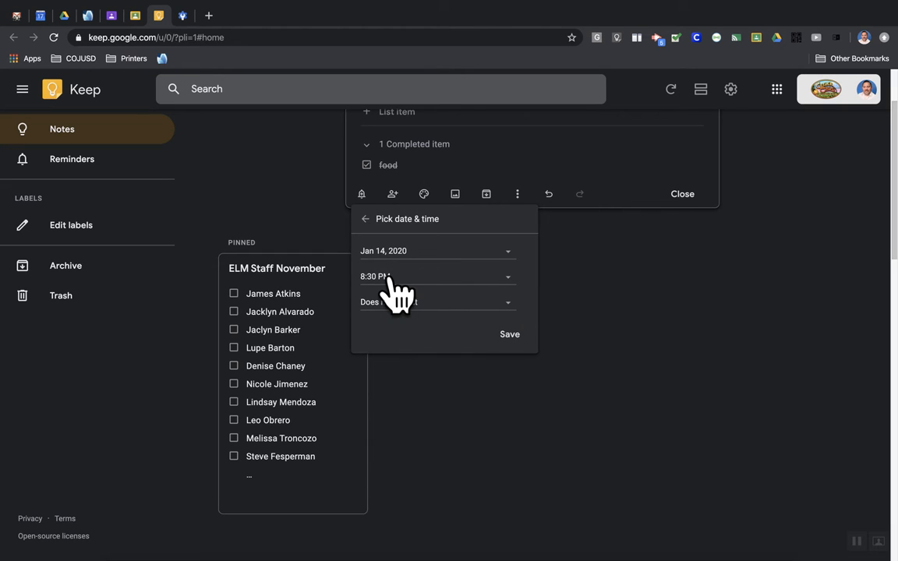
{"action": "left_click", "coordinate": [509, 334]}
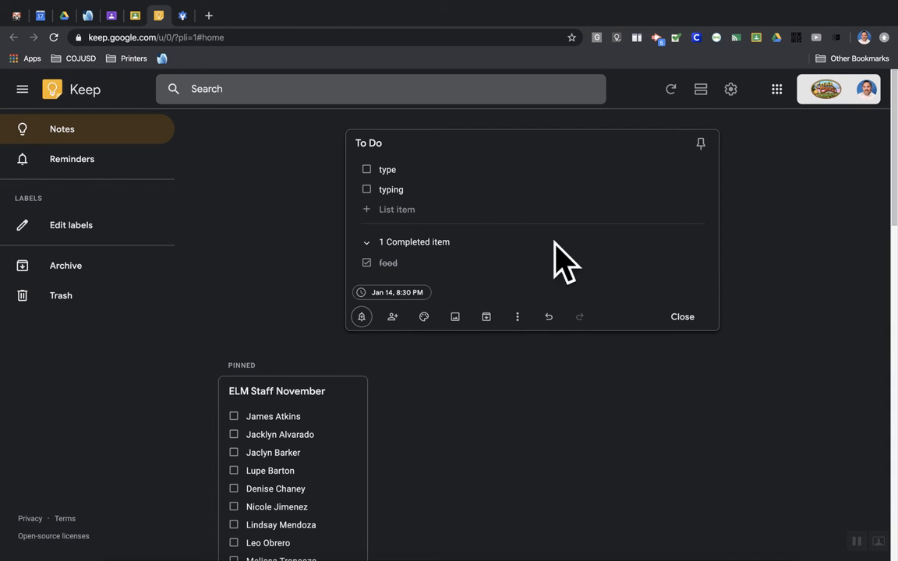
Color the To Do note yellow and delete its date reminder.
{"action": "mouse_move", "coordinate": [425, 319]}
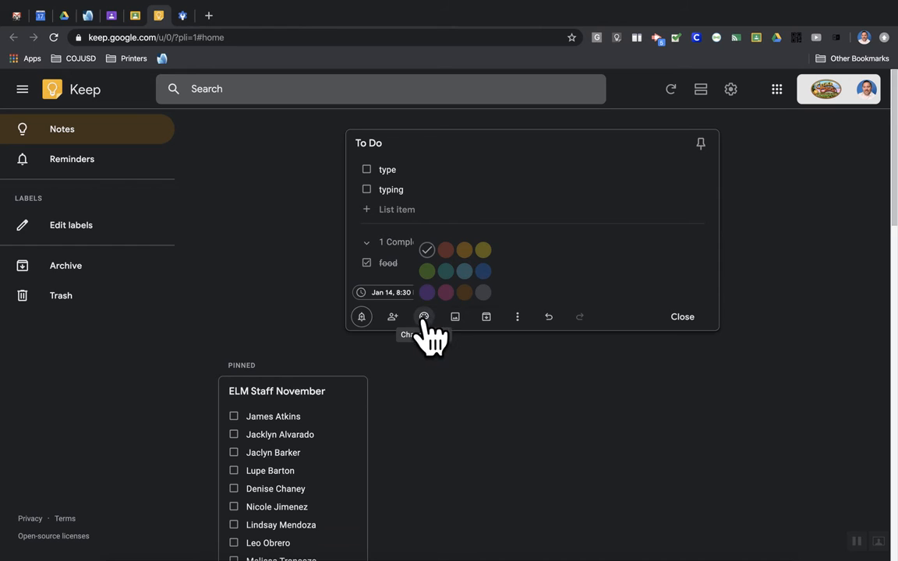
{"action": "left_click", "coordinate": [484, 249]}
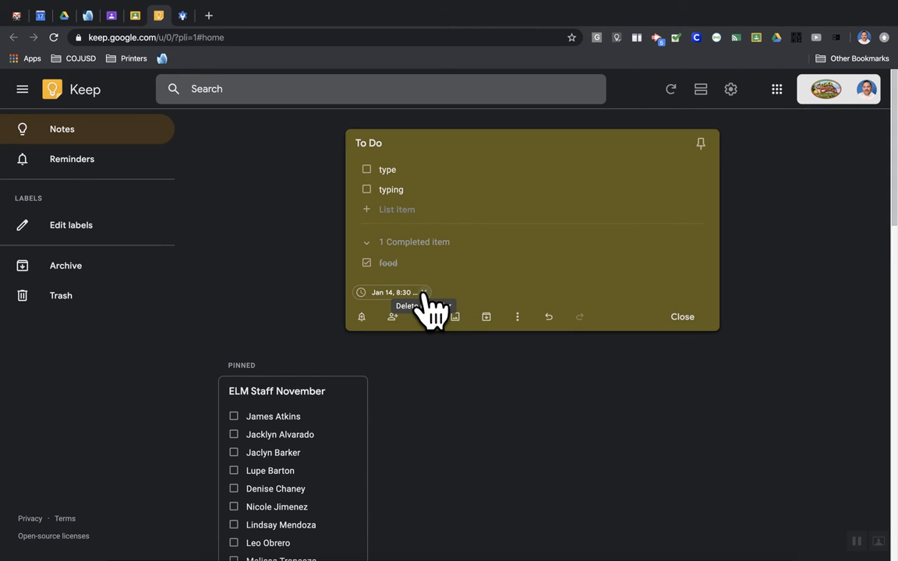
{"action": "left_click", "coordinate": [423, 293]}
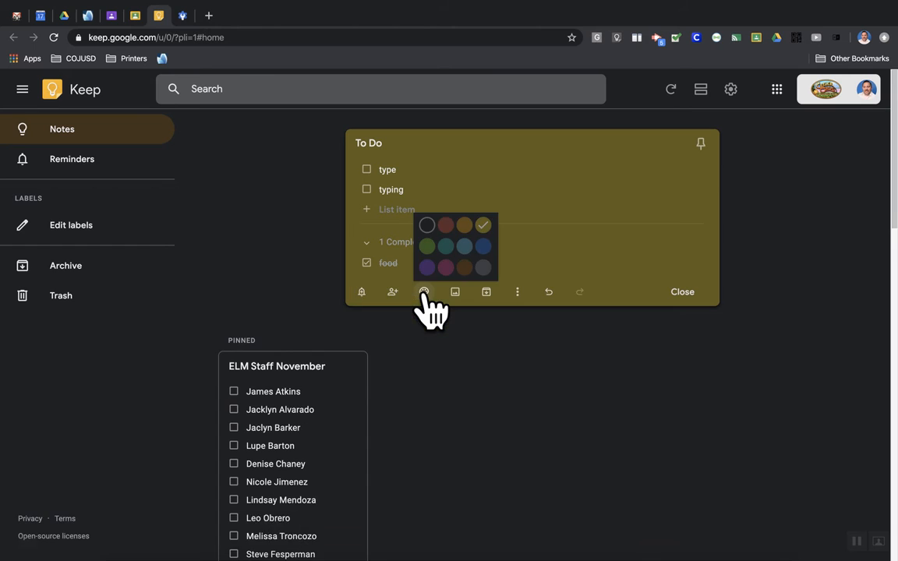
Set a place reminder on the To Do note for the Save Mart in Reedley, CA.
{"action": "left_click", "coordinate": [362, 293]}
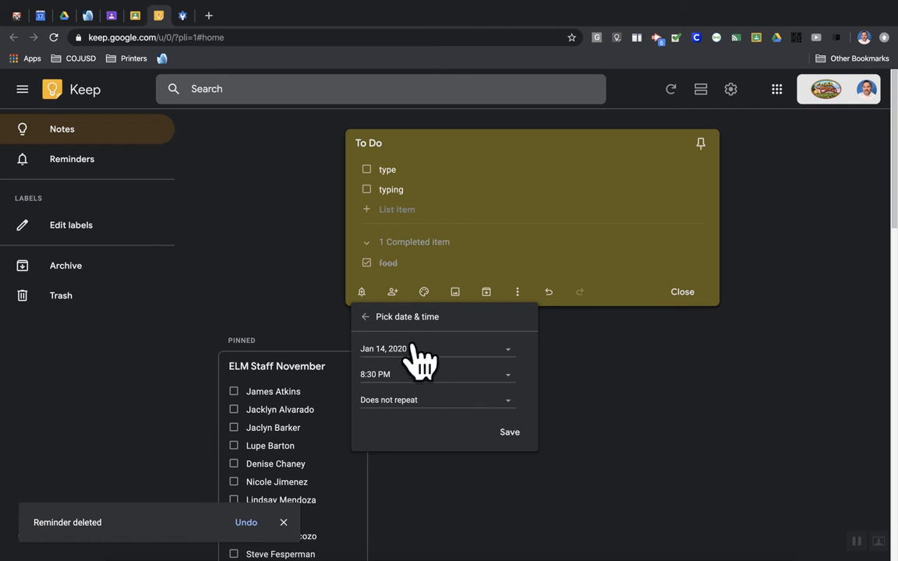
{"action": "left_click", "coordinate": [365, 316]}
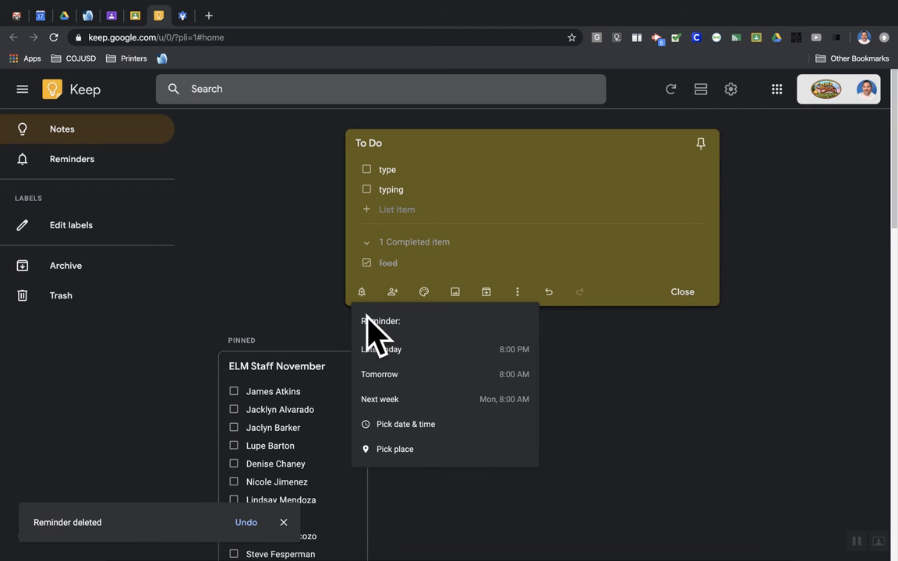
{"action": "left_click", "coordinate": [394, 450]}
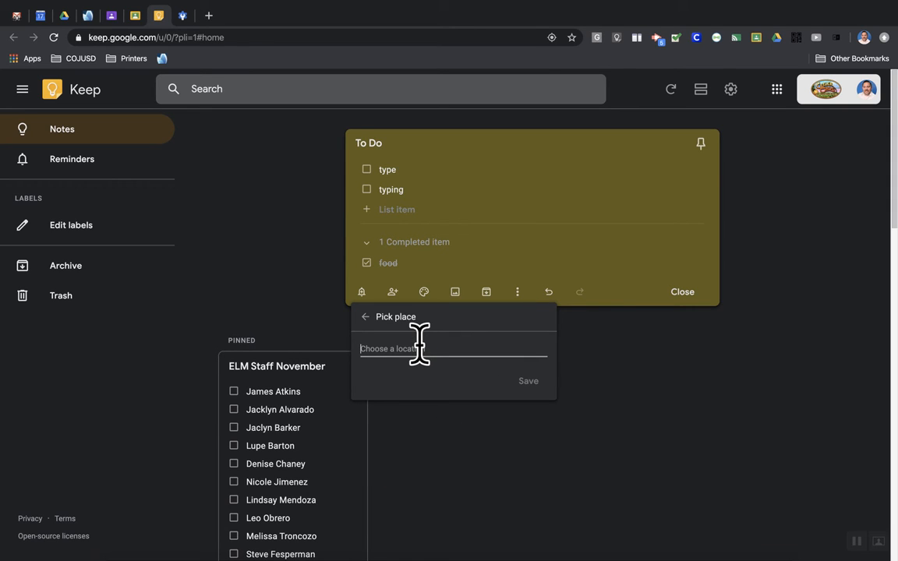
{"action": "type", "text": "save mar"}
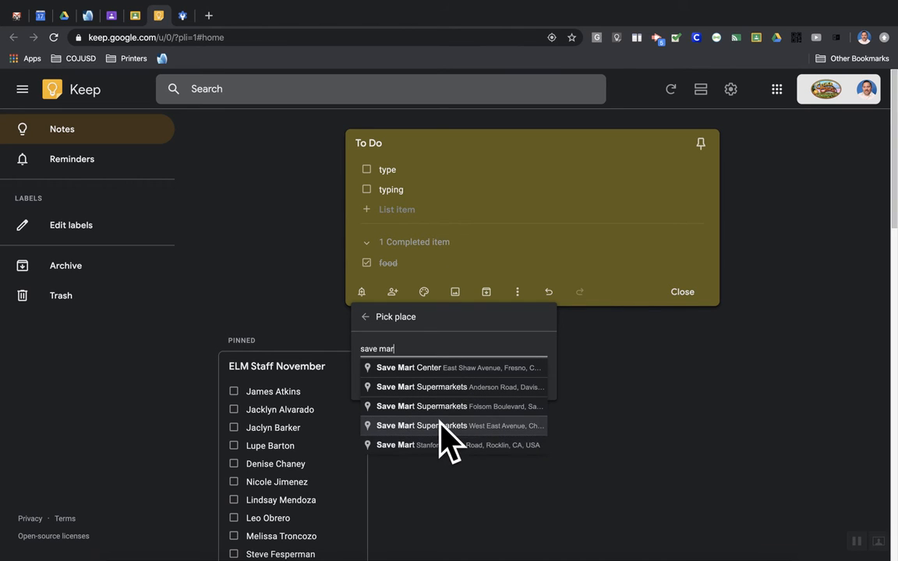
{"action": "scroll", "coordinate": [439, 424], "scroll_direction": "down", "scroll_amount": 2}
{"action": "scroll", "coordinate": [439, 425], "scroll_direction": "down", "scroll_amount": 1}
{"action": "type", "text": "ee"}
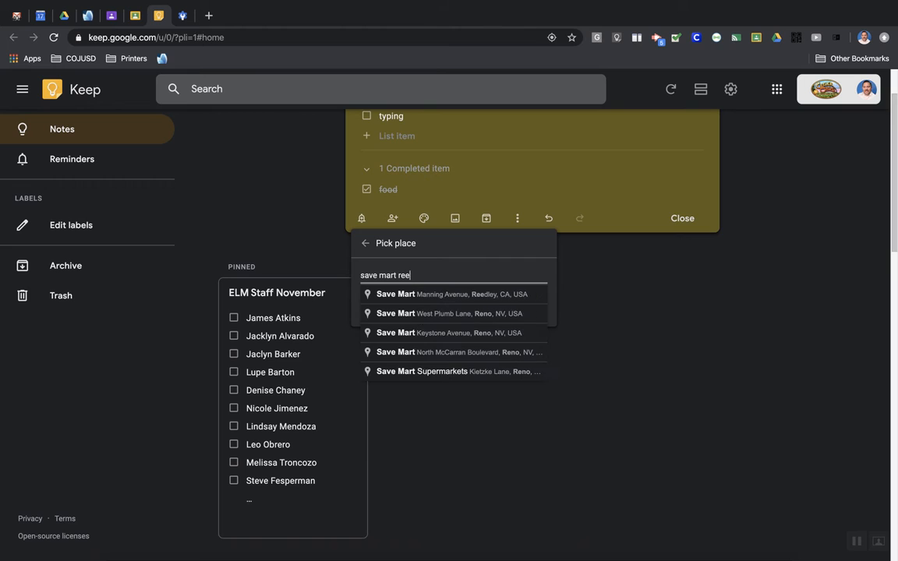
{"action": "left_click", "coordinate": [431, 296]}
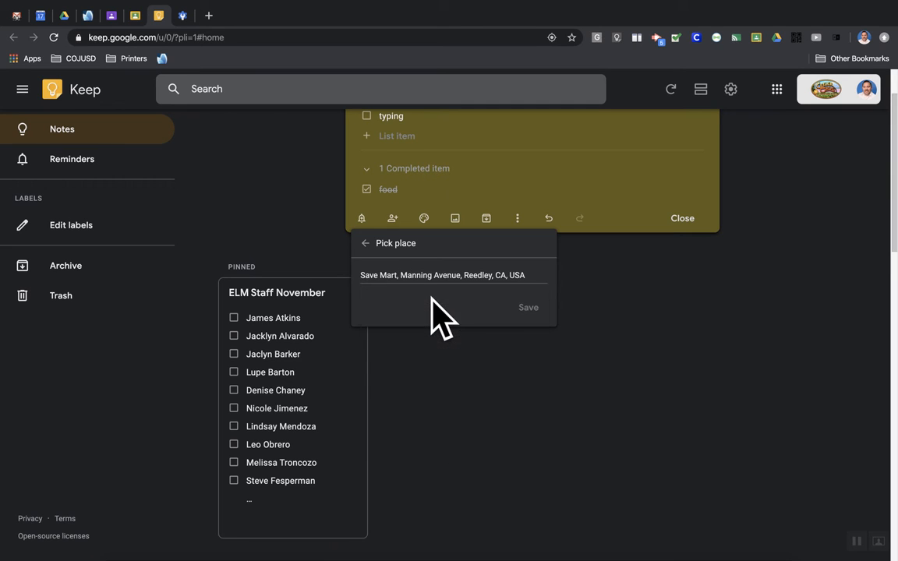
{"action": "left_click", "coordinate": [527, 308]}
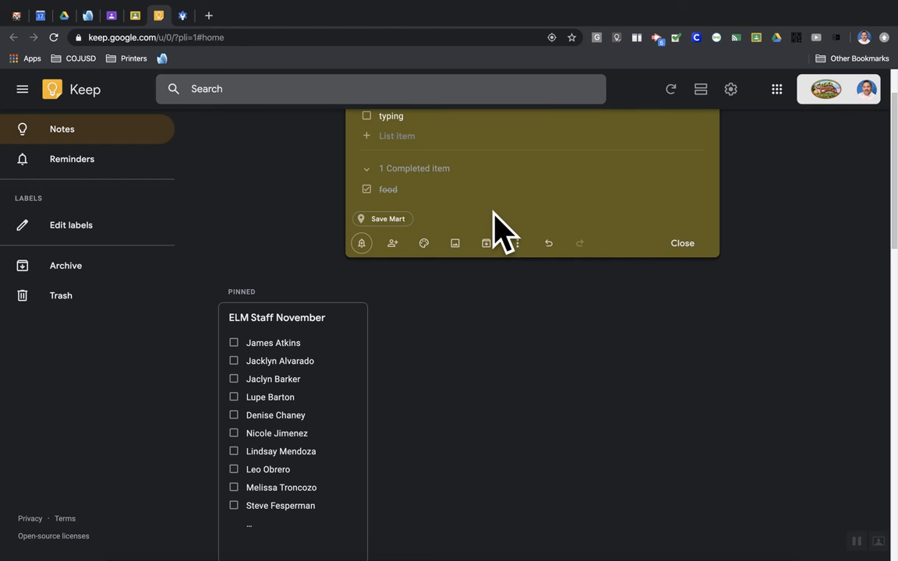
Share the To Do note with a collaborator by entering their e-mail address, save the sharing, and close the note.
{"action": "left_click", "coordinate": [393, 245]}
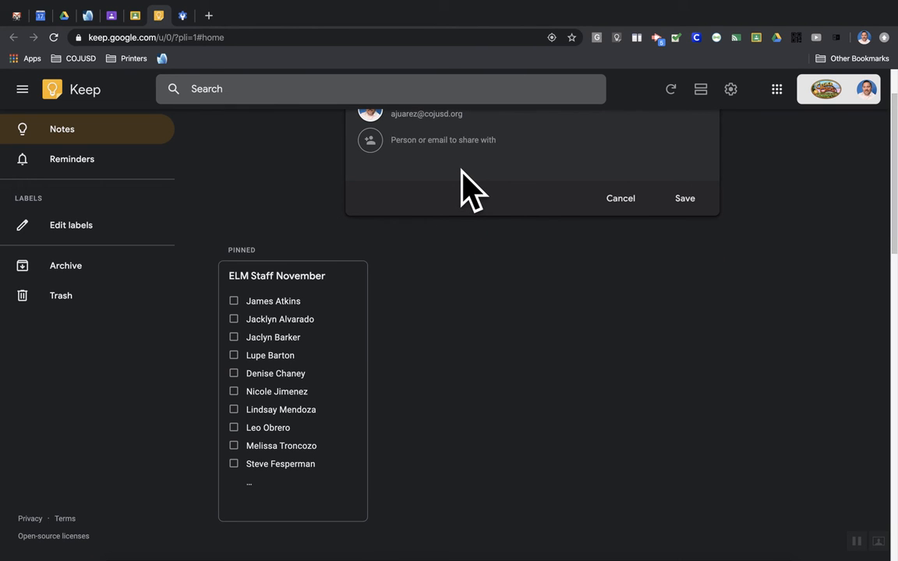
{"action": "type", "text": "goljua"}
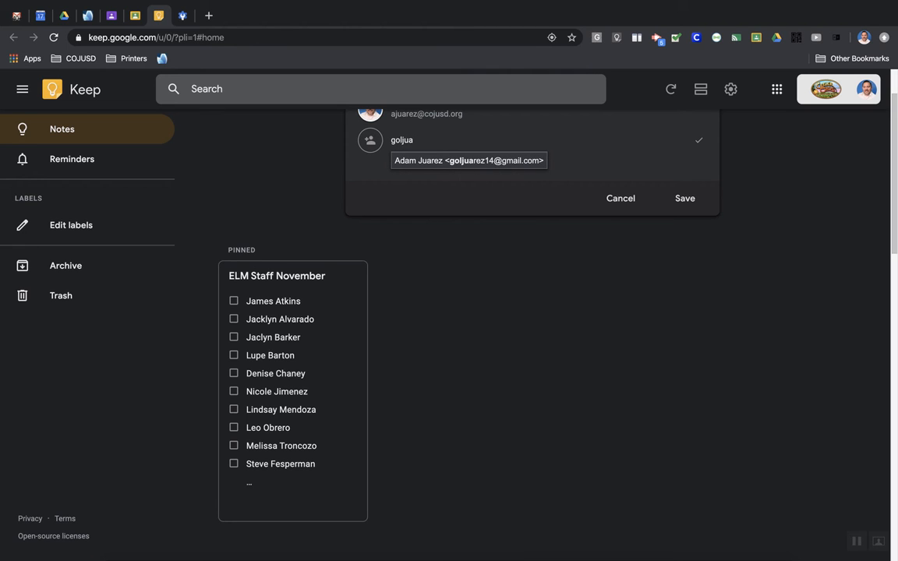
{"action": "left_click", "coordinate": [467, 161]}
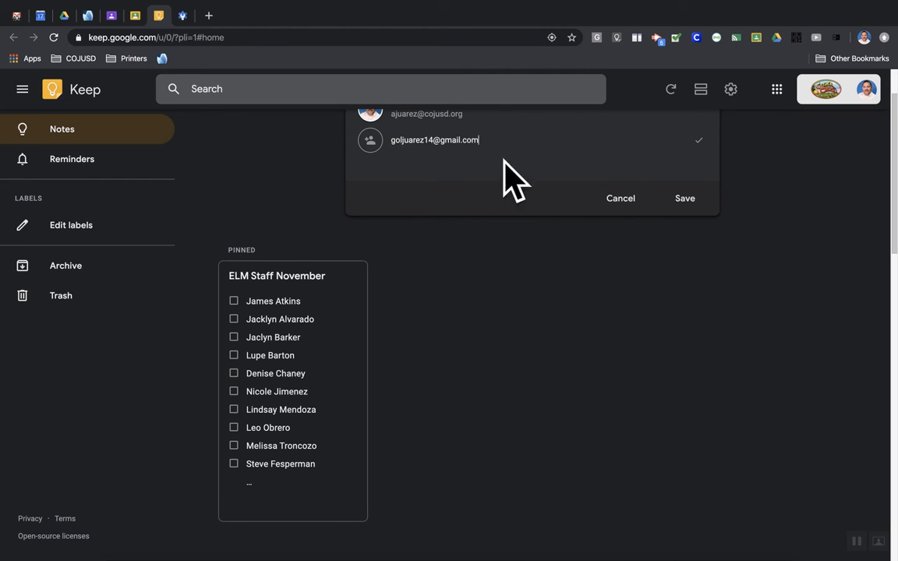
{"action": "left_click", "coordinate": [680, 198]}
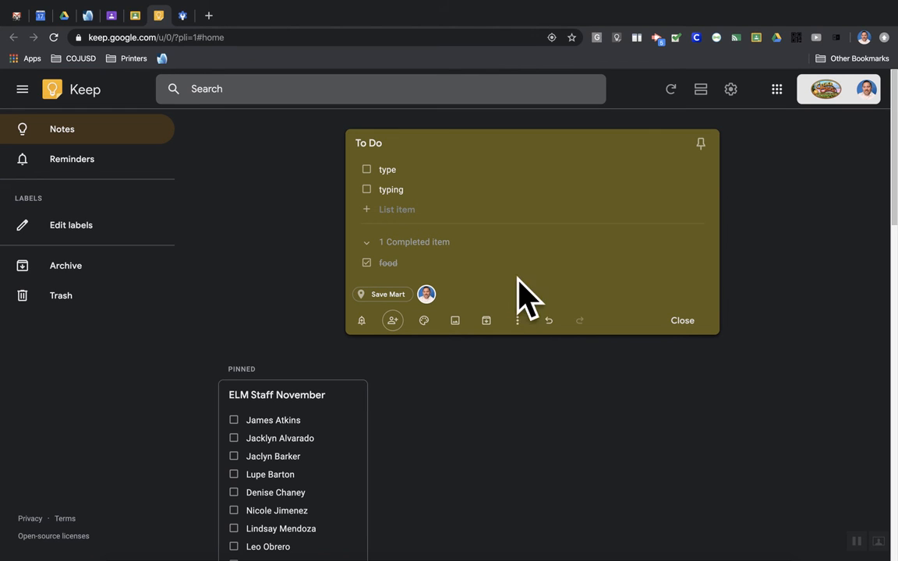
{"action": "left_click", "coordinate": [683, 321]}
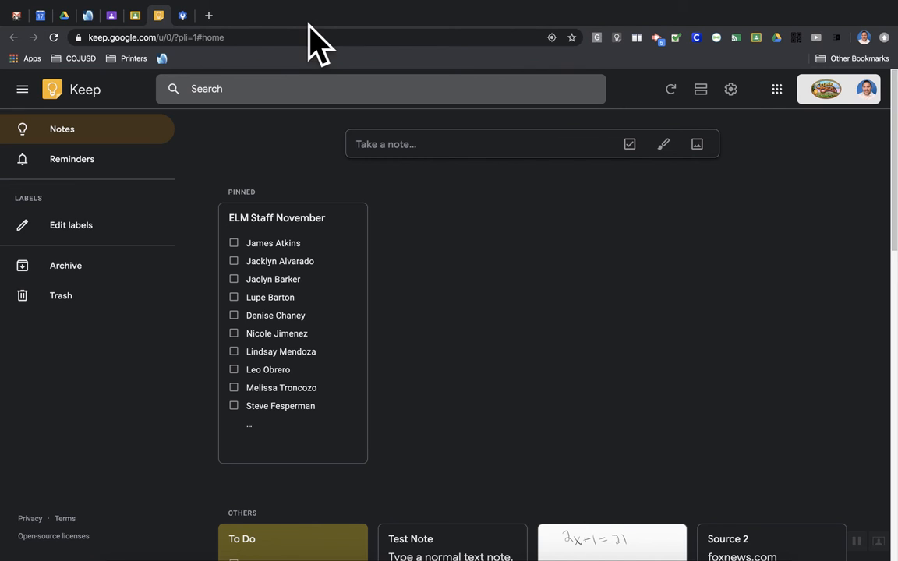
Switch to Gmail, replace the Tasks side panel with Keep, and look through the notes shown beside the inbox.
{"action": "left_click", "coordinate": [15, 16]}
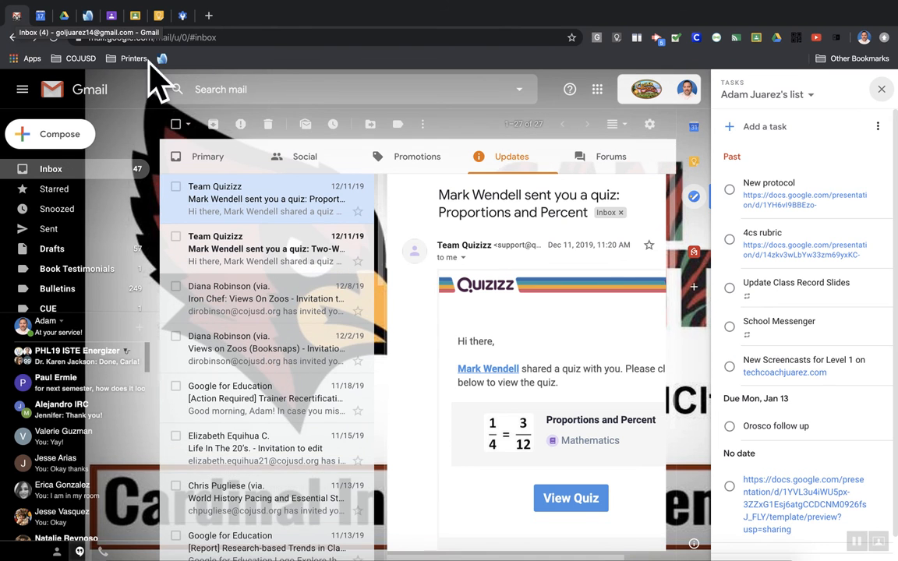
{"action": "left_click", "coordinate": [878, 84]}
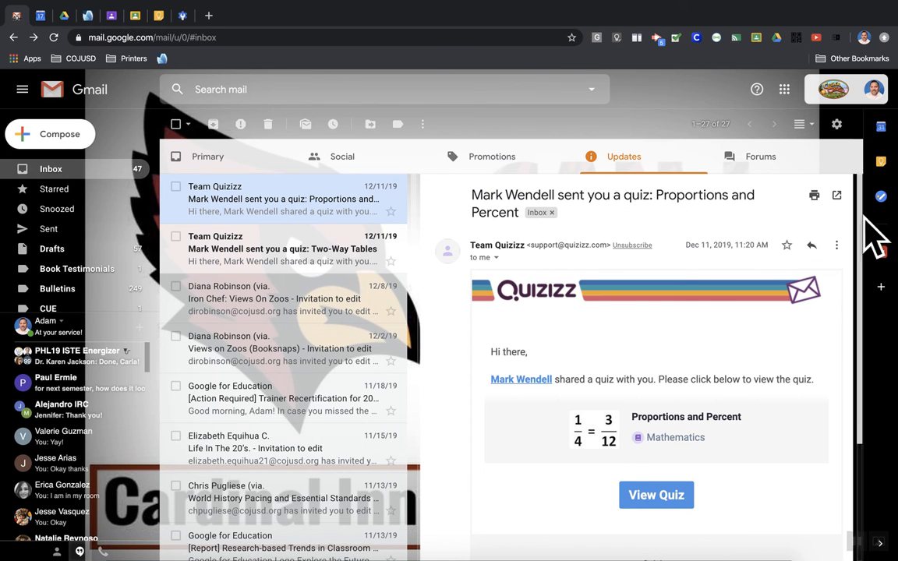
{"action": "left_click", "coordinate": [882, 164]}
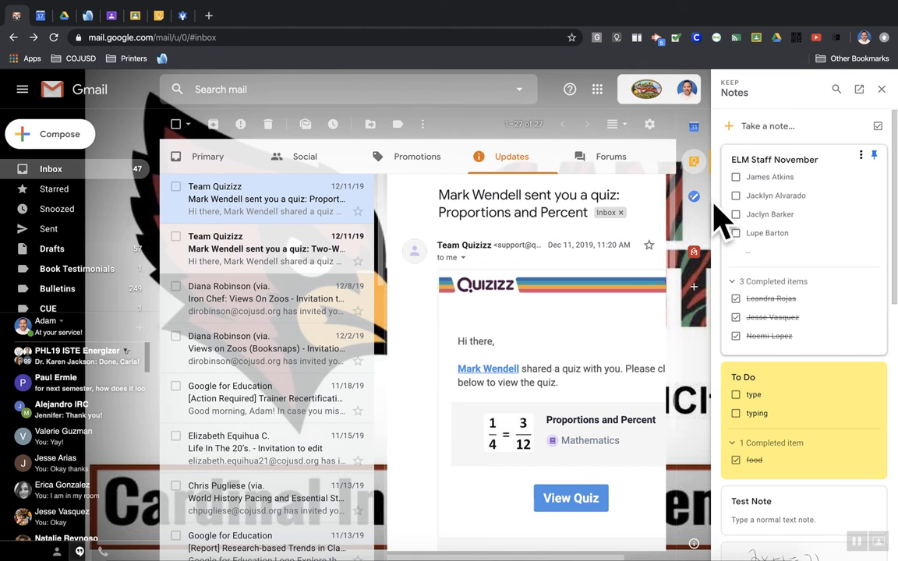
{"action": "scroll", "coordinate": [785, 336], "scroll_direction": "down", "scroll_amount": 1}
{"action": "scroll", "coordinate": [784, 336], "scroll_direction": "up", "scroll_amount": 1}
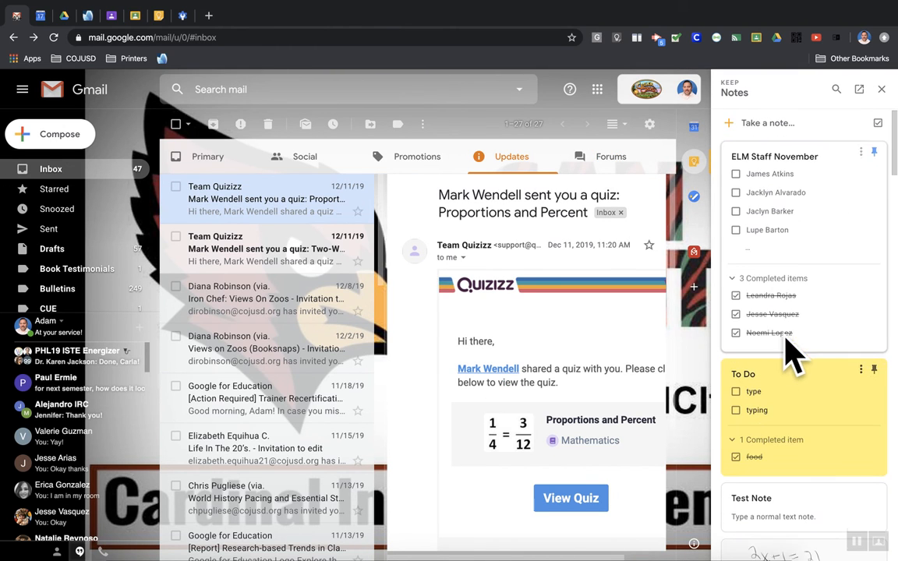
{"action": "scroll", "coordinate": [778, 306], "scroll_direction": "down", "scroll_amount": 1}
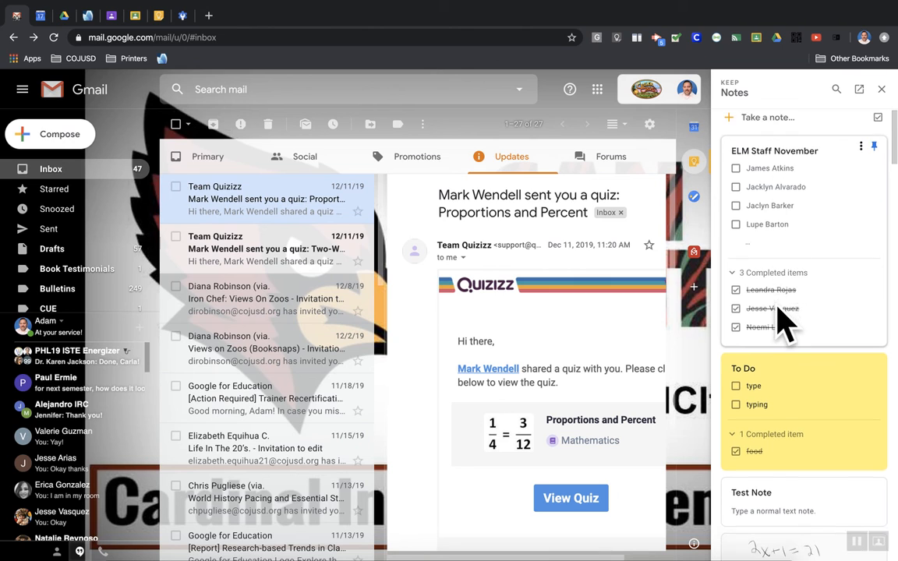
{"action": "scroll", "coordinate": [777, 307], "scroll_direction": "up", "scroll_amount": 1}
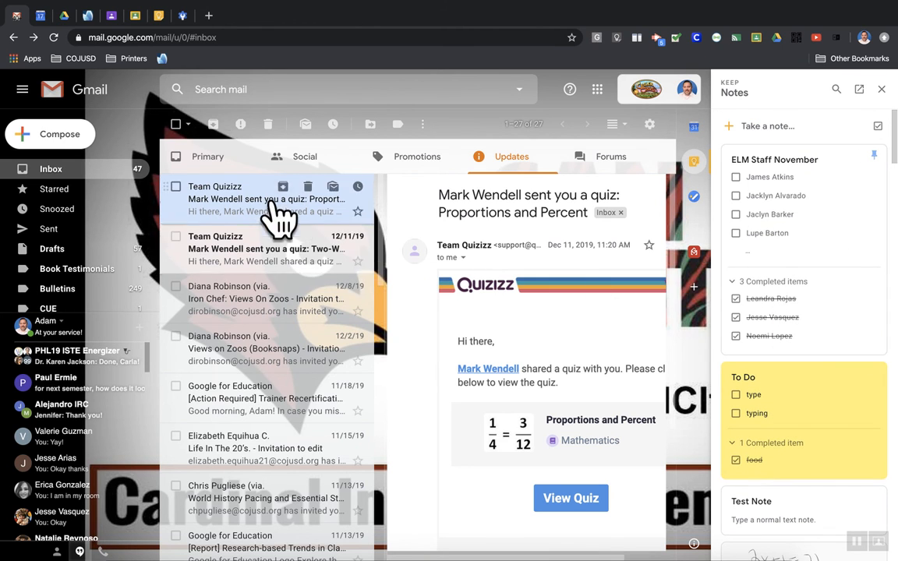
Switch to Google Calendar and show the Keep notes beside the schedule.
{"action": "left_click", "coordinate": [41, 15]}
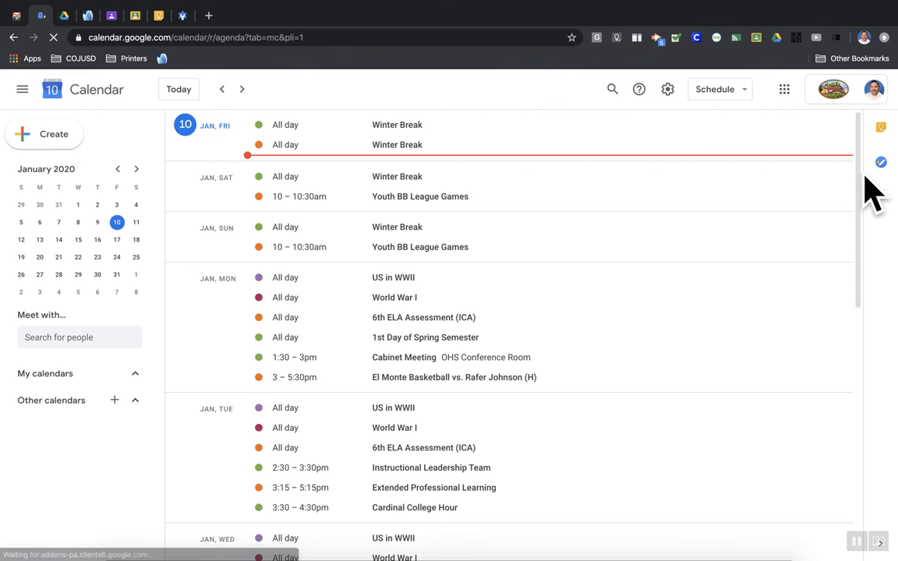
{"action": "left_click", "coordinate": [883, 129]}
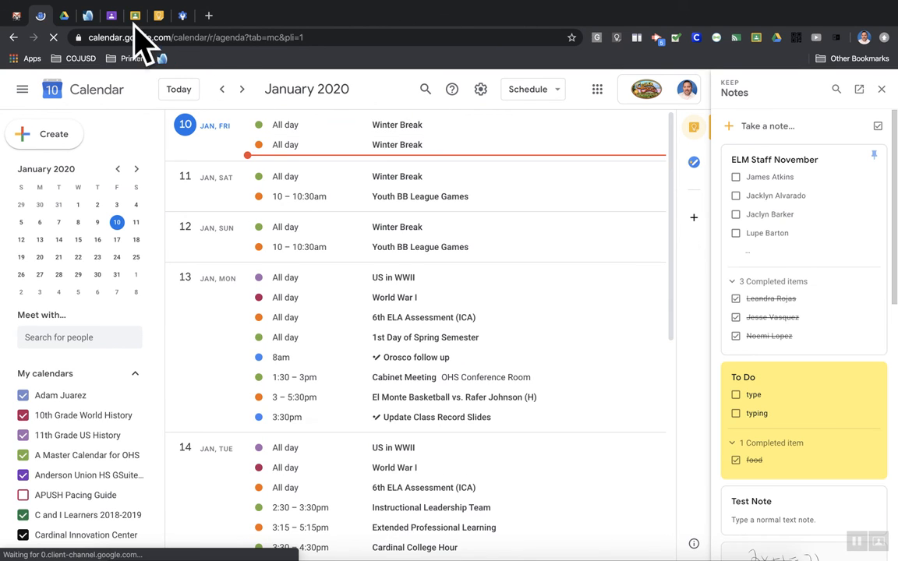
Create a blank Google Docs document in a new browser tab using the address docs.new.
{"action": "left_click", "coordinate": [207, 15]}
{"action": "type", "text": "d"}
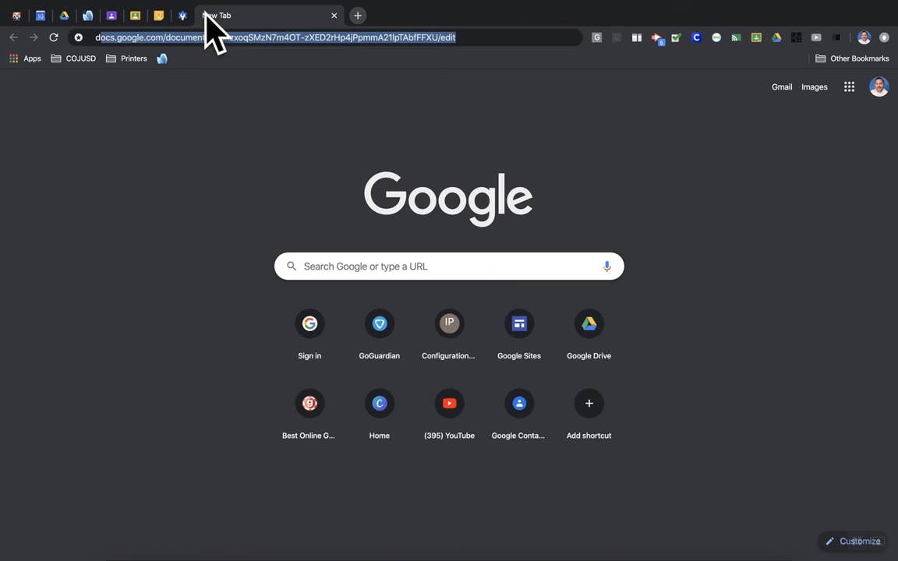
{"action": "type", "text": "ocs.new"}
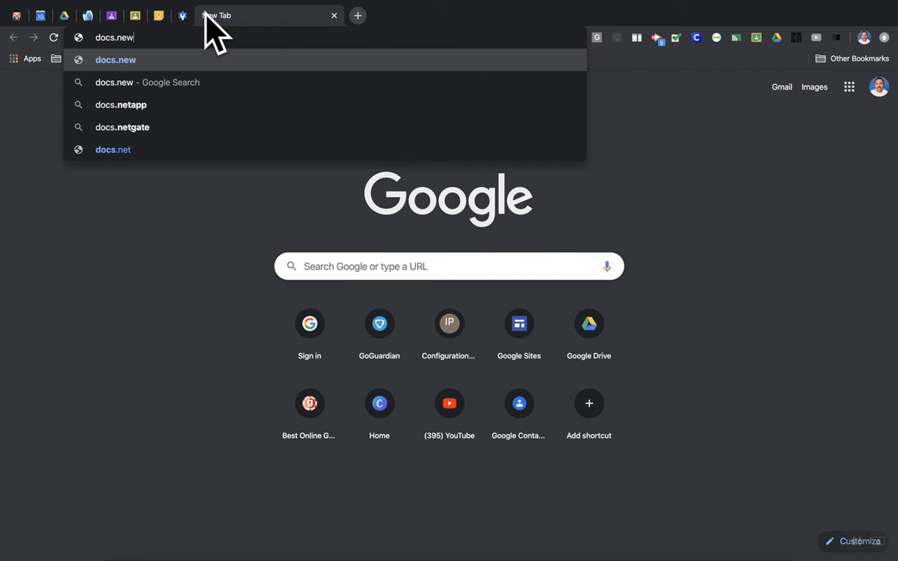
{"action": "key", "text": "Return"}
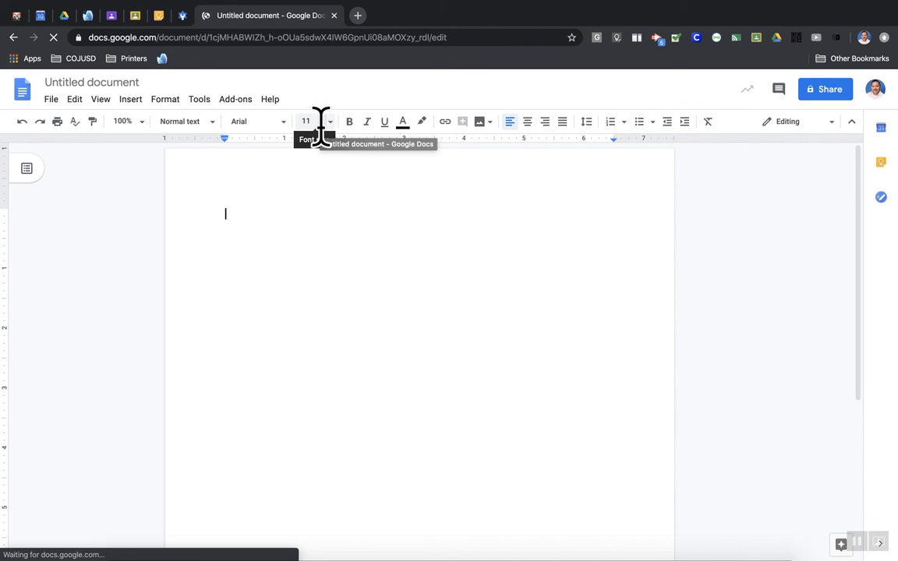
Show the Keep notes beside the blank document, add the To Do note to the document, and close the notes.
{"action": "left_click", "coordinate": [881, 163]}
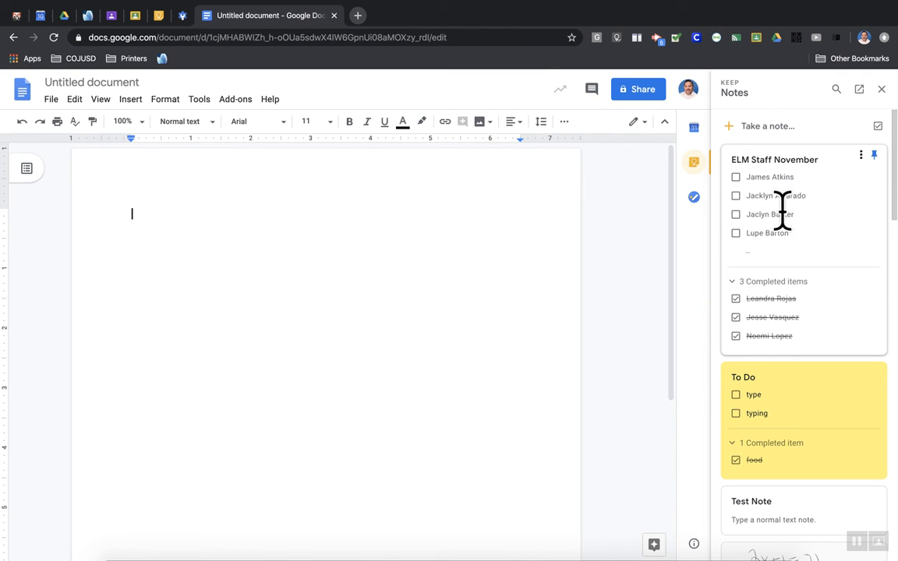
{"action": "scroll", "coordinate": [834, 241], "scroll_direction": "down", "scroll_amount": 2}
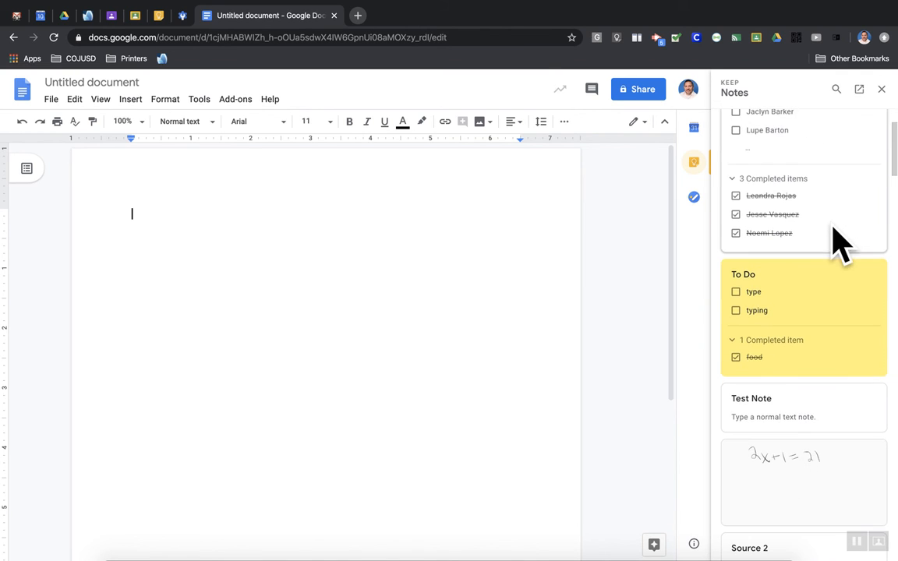
{"action": "mouse_move", "coordinate": [818, 277]}
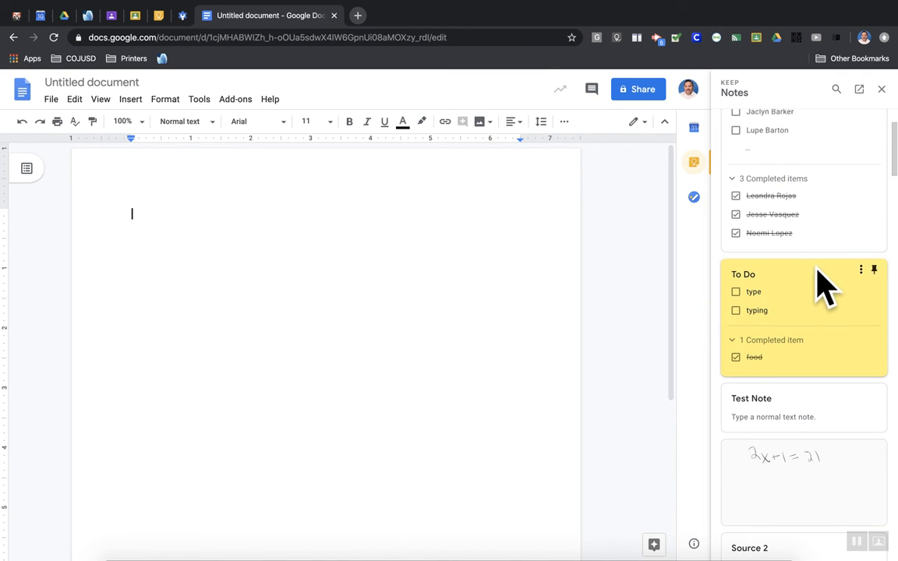
{"action": "left_click", "coordinate": [861, 270]}
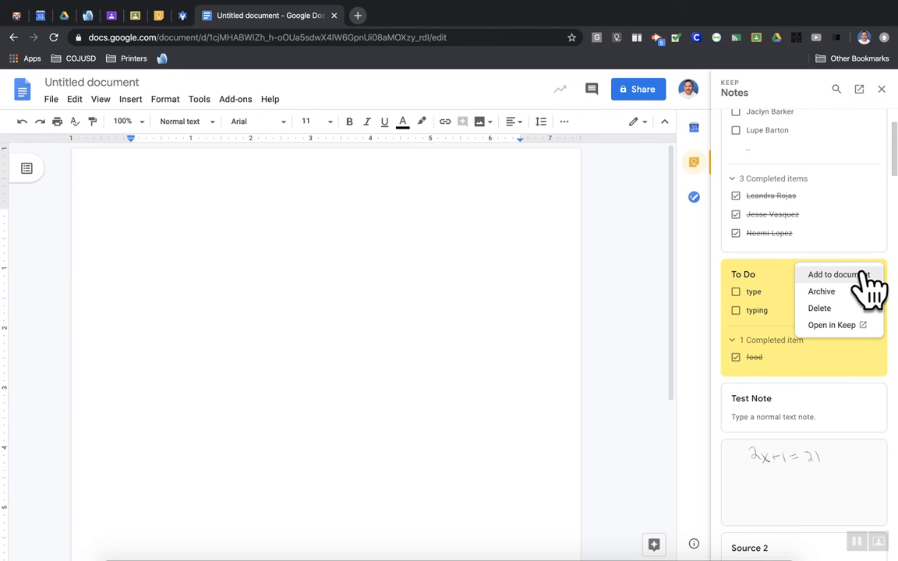
{"action": "left_click", "coordinate": [861, 276]}
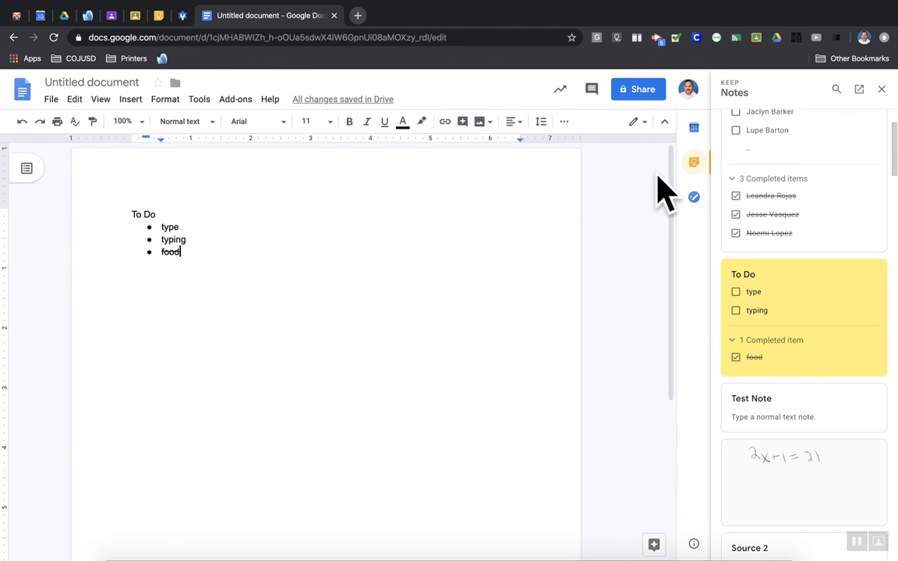
{"action": "left_click", "coordinate": [881, 89]}
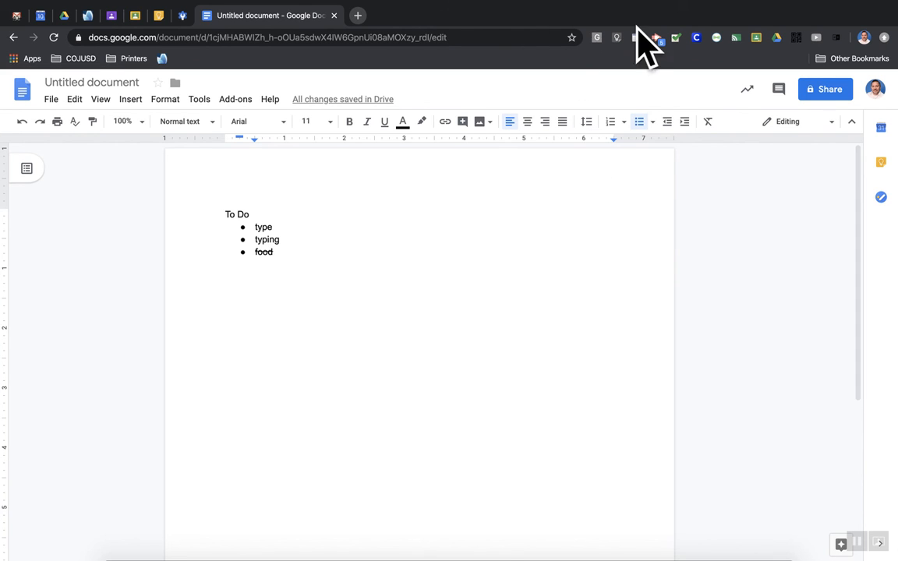
{"action": "left_click", "coordinate": [600, 7]}
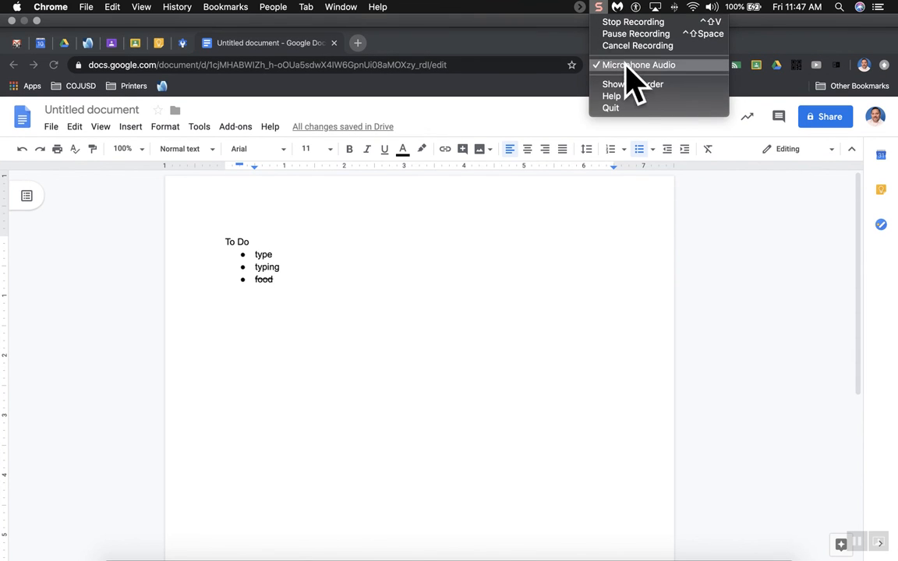